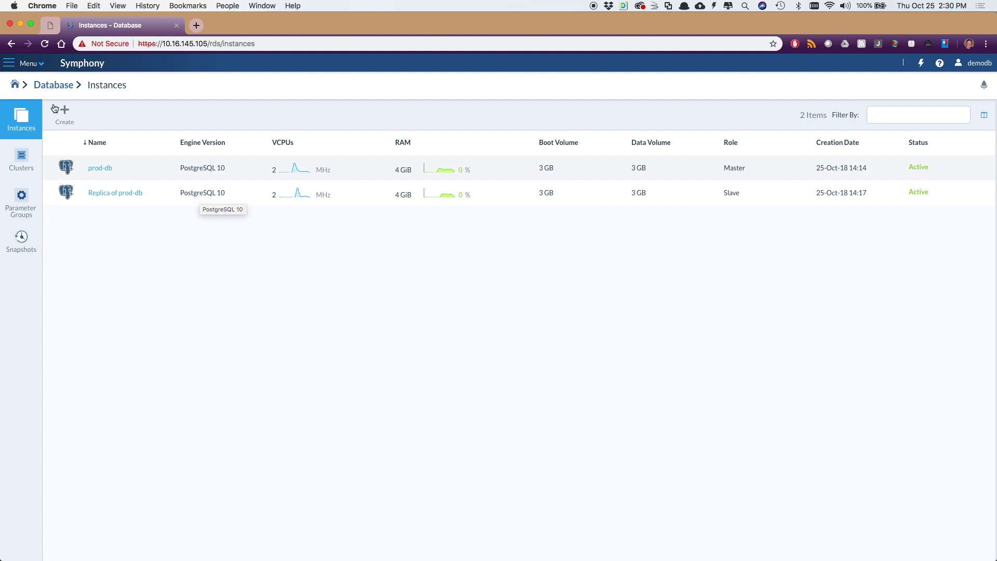
- Start a new database instance and name it prod-db1
click(62, 113)
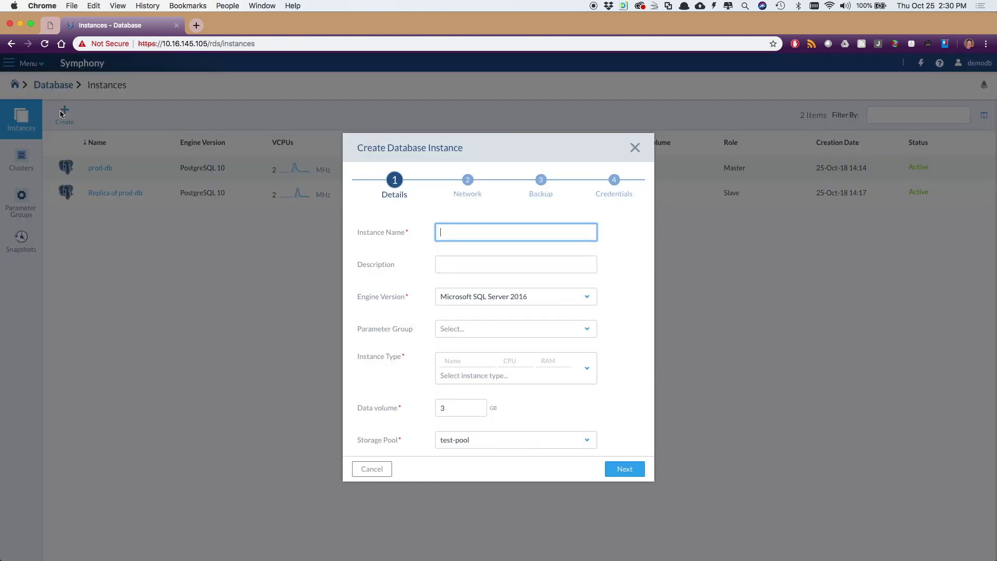
text(prod-db1)
key(Tab)
key(Tab)
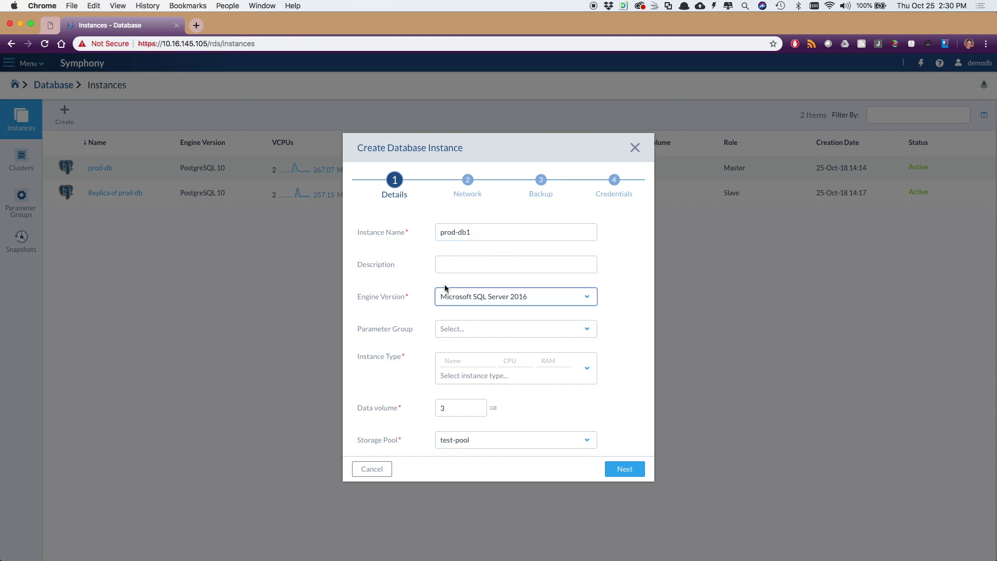
- Choose the PostgreSQL 10.0 engine and the default-postgresql-10.0 (rev. 006) parameter group
click(486, 301)
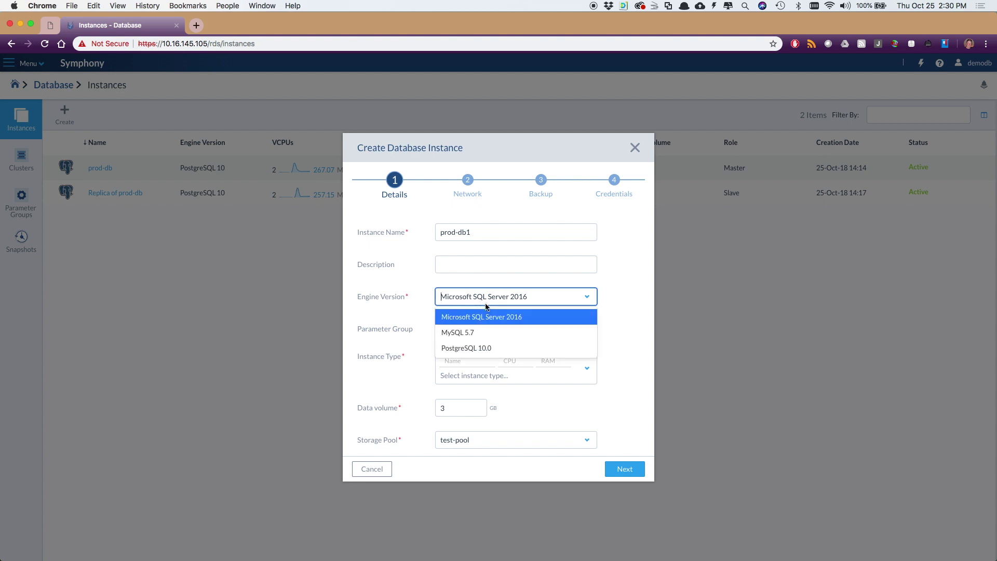
click(485, 348)
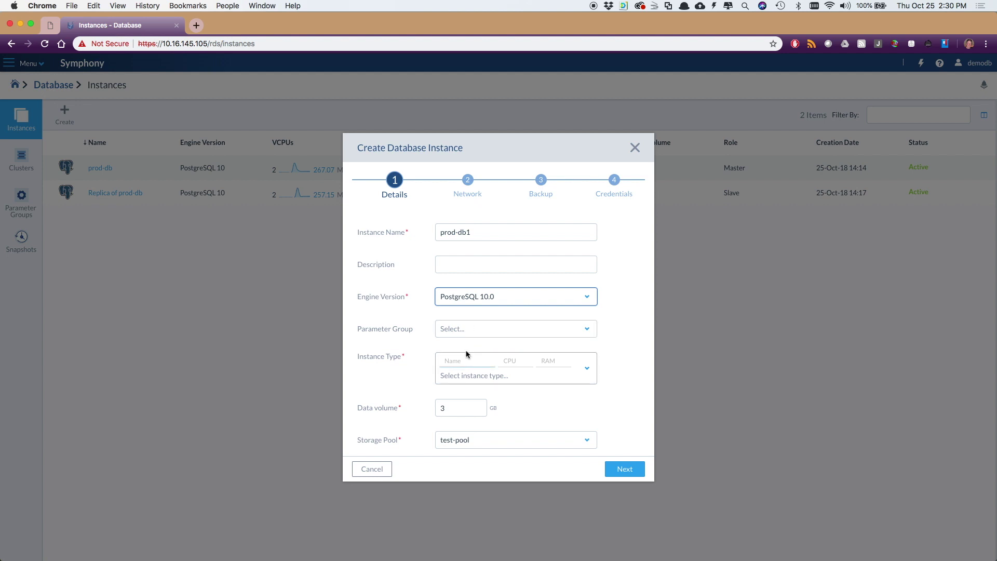
click(464, 333)
click(466, 349)
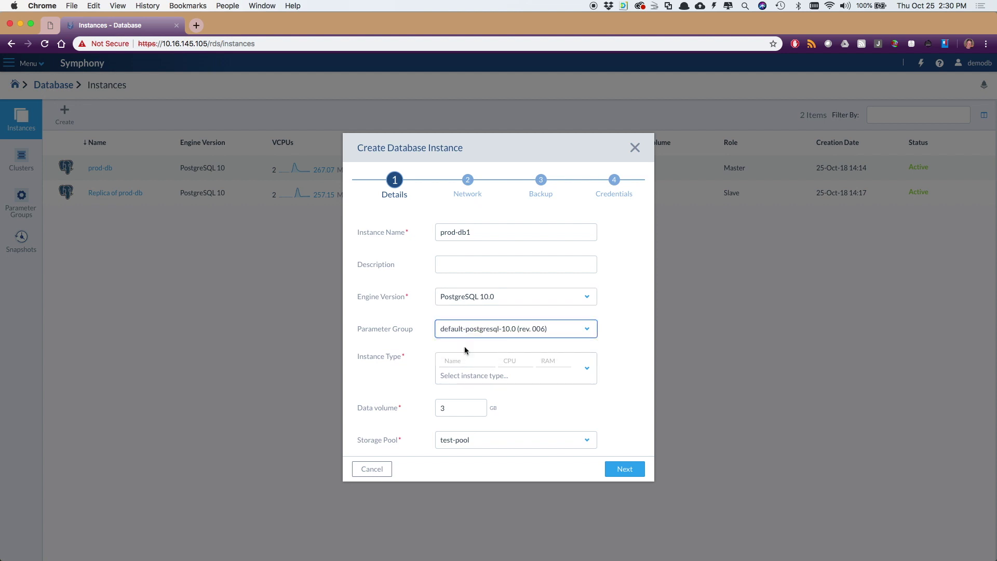
- Choose the m1.medium instance type and enlarge the data volume to 10 GB
click(466, 364)
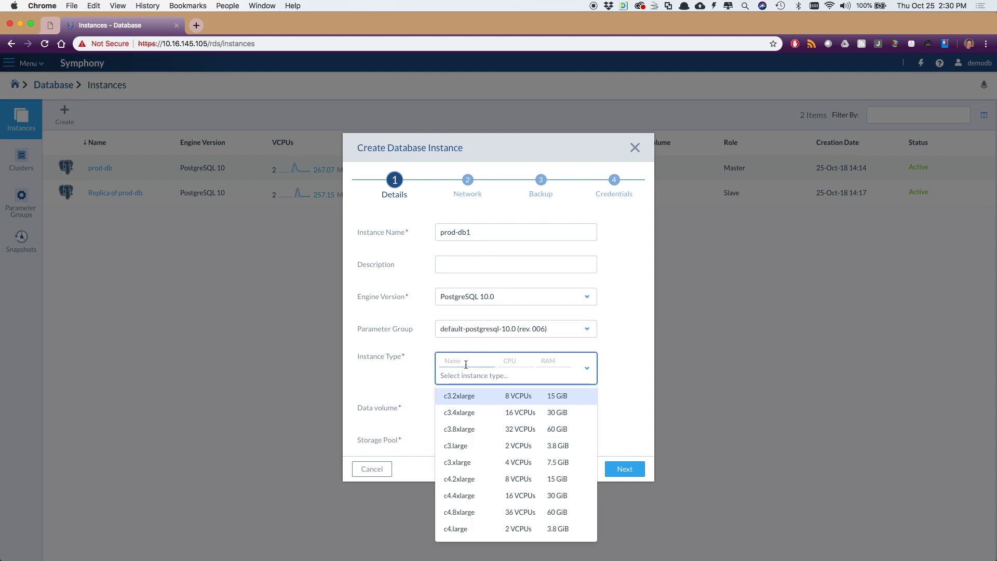
text(m1)
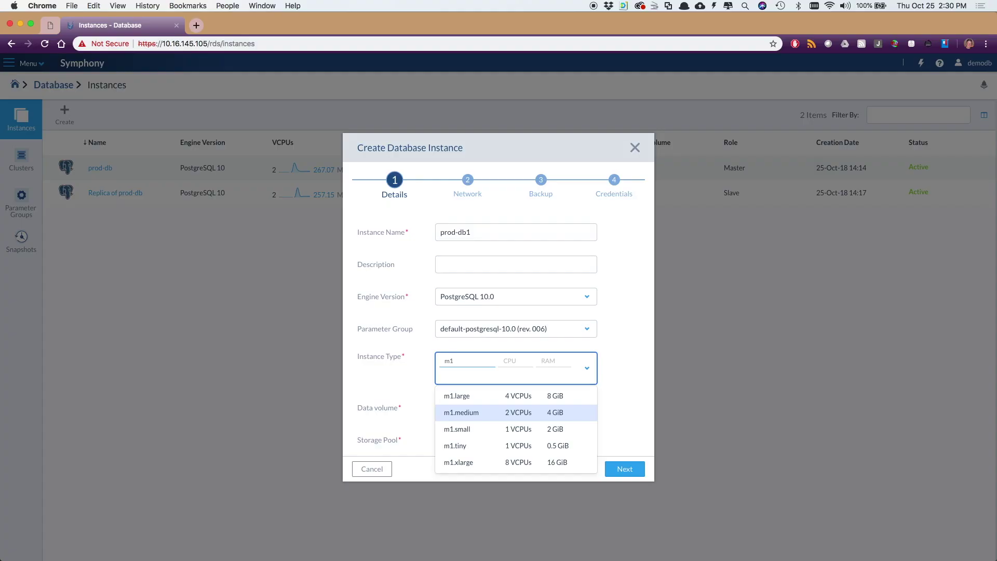
key(Return)
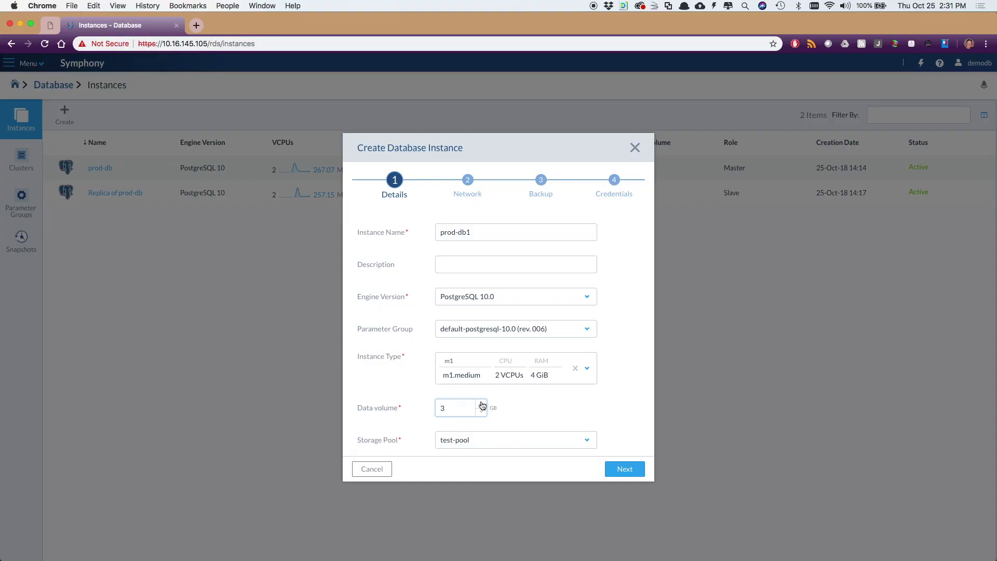
click(482, 404)
click(482, 405)
click(469, 192)
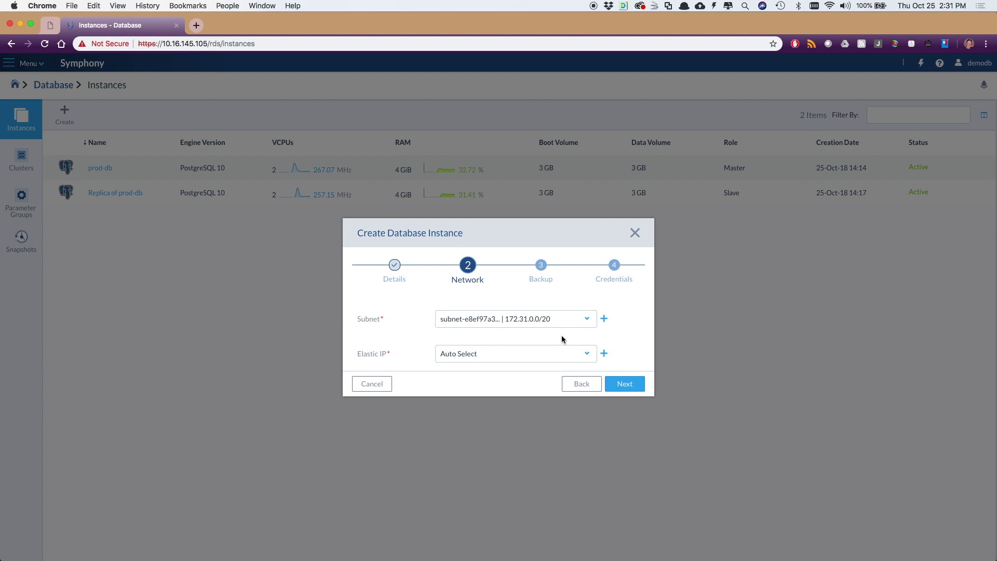
- Keep the Elastic IP on Auto Select and continue to the Backup step
click(537, 359)
click(537, 363)
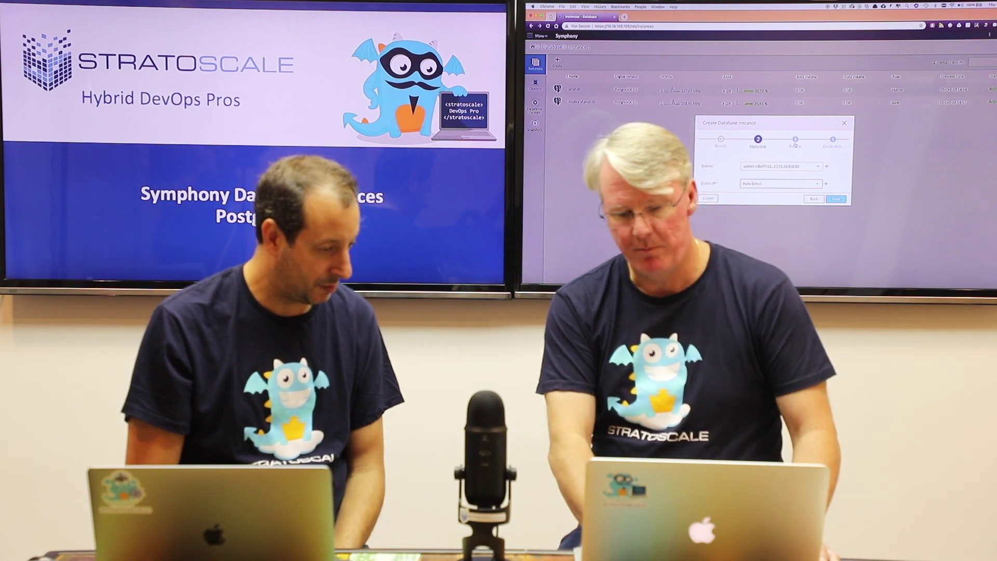
click(795, 146)
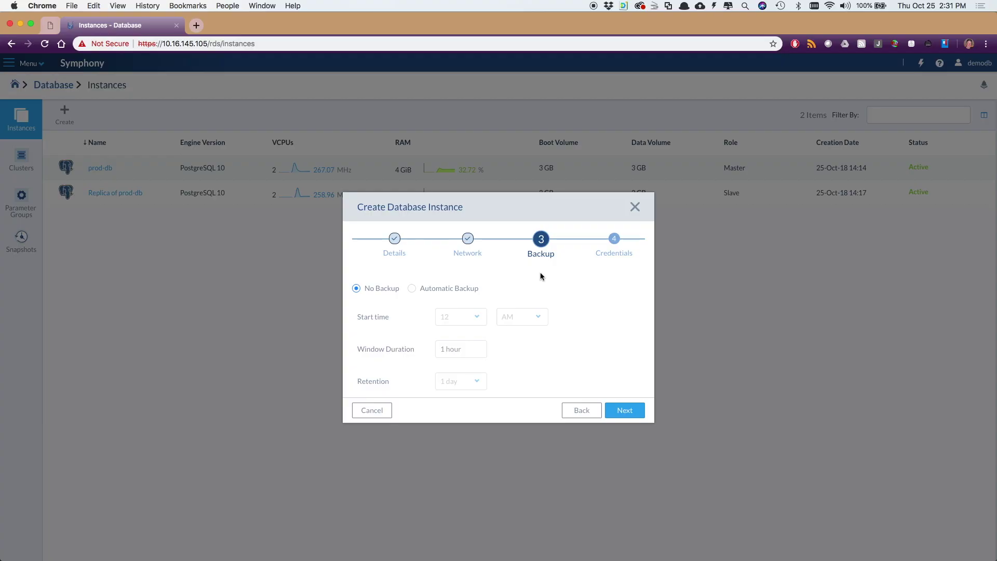
- Enable Automatic Backup (12 AM start, 1 hour window, 1 day retention)
click(438, 292)
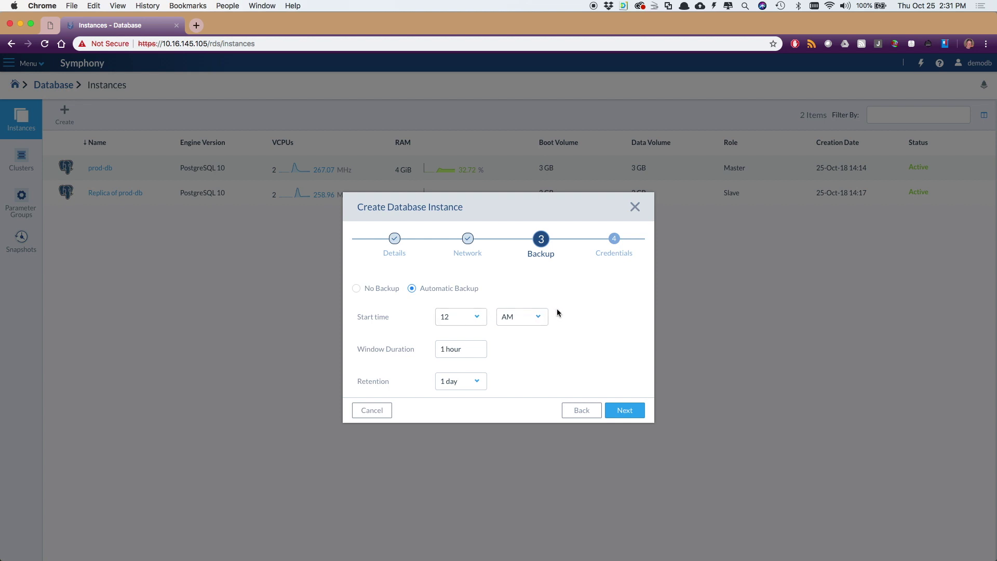
click(612, 257)
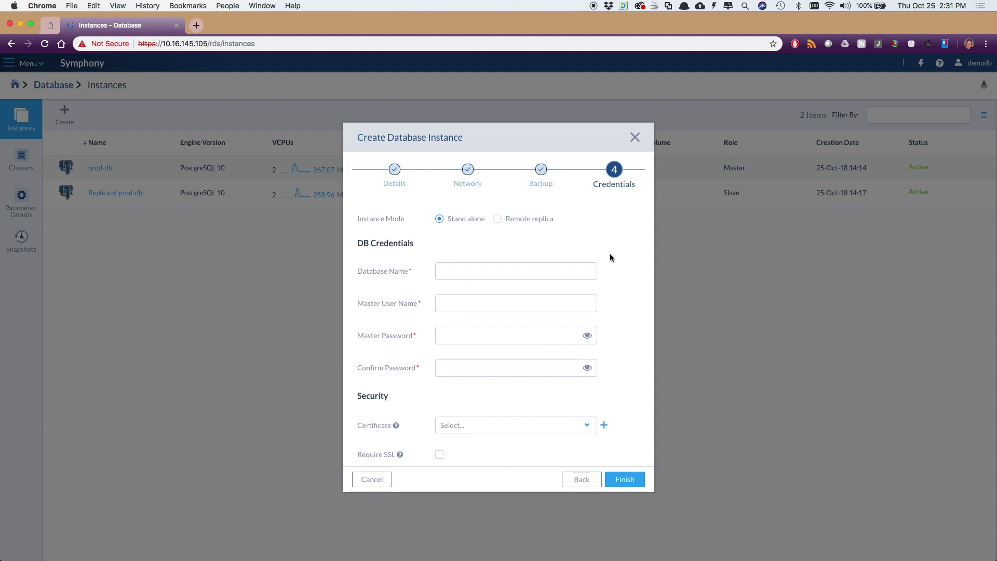
- Enter testdb as the database name
click(483, 270)
text(tsdev)
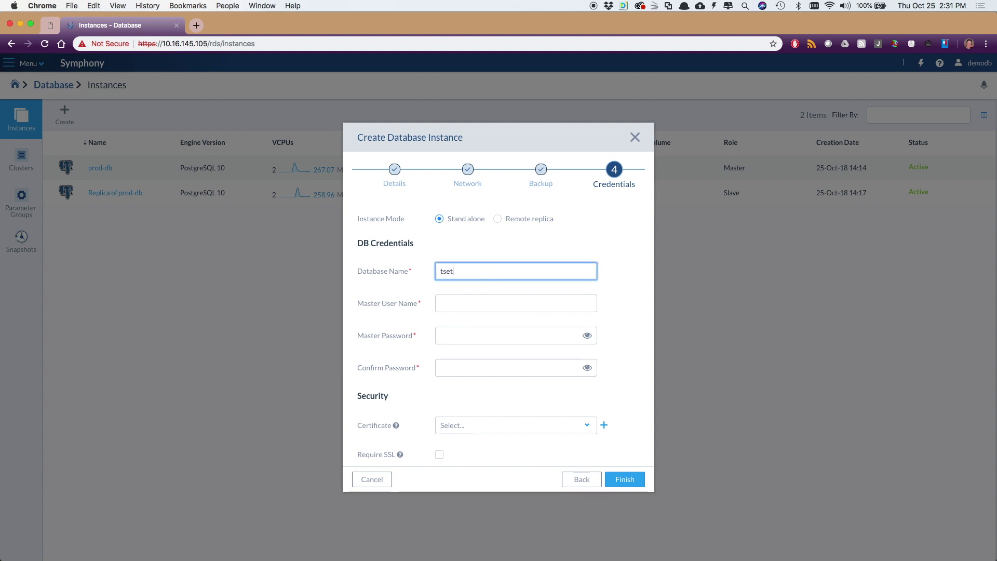
key(BackSpace)
key(BackSpace)
key(BackSpace)
key(BackSpace)
text(est)
key(BackSpace)
key(BackSpace)
text(stdb)
key(Tab)
- Fill in the master user name and the master password, then confirm the password
text(doug)
key(Tab)
text(********)
key(Tab)
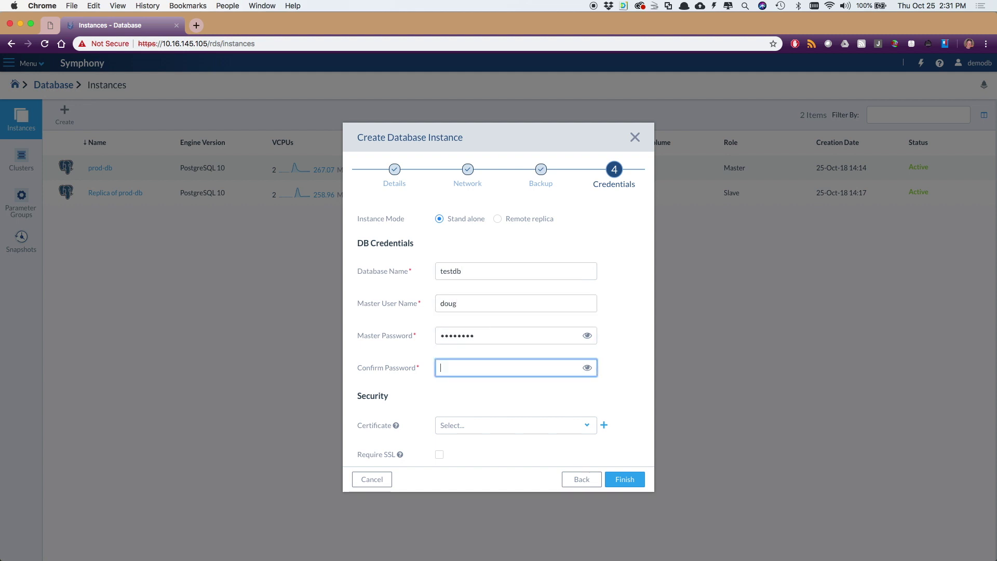
text(**)
key(BackSpace)
text(*******)
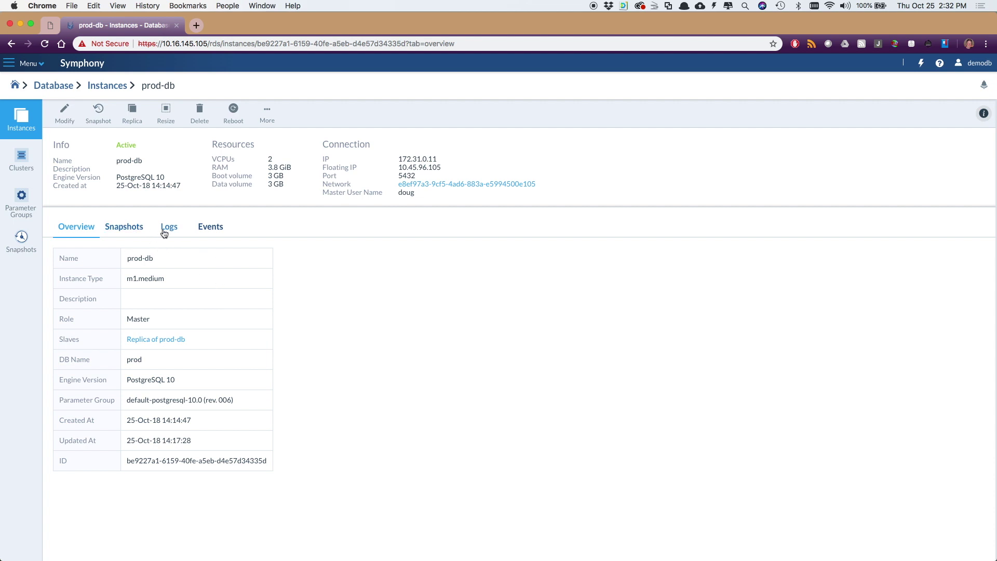
- View prod-db's events, then its logs listing error/postgresql.log.2018-10-25-11 (6.12 kB)
click(208, 229)
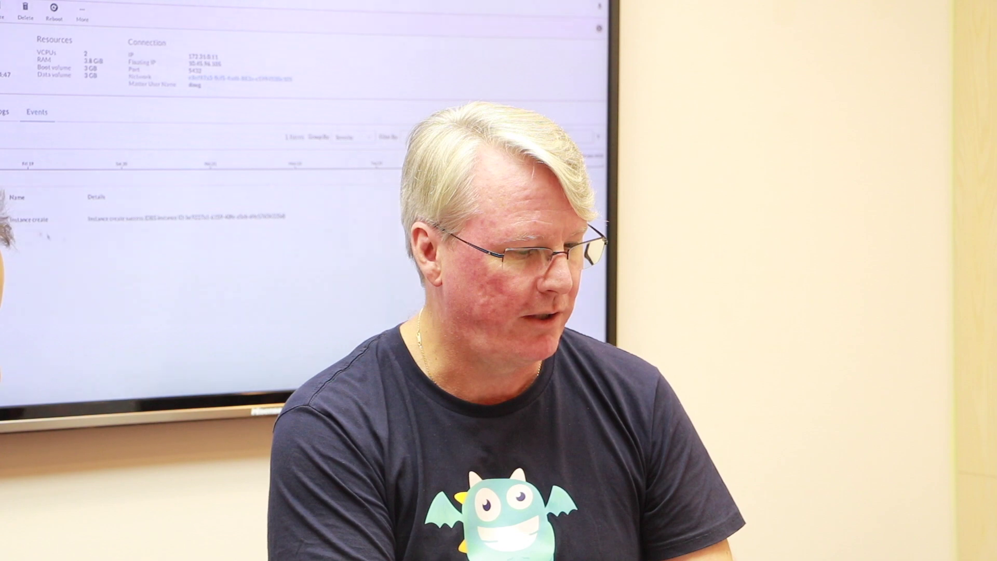
click(2, 117)
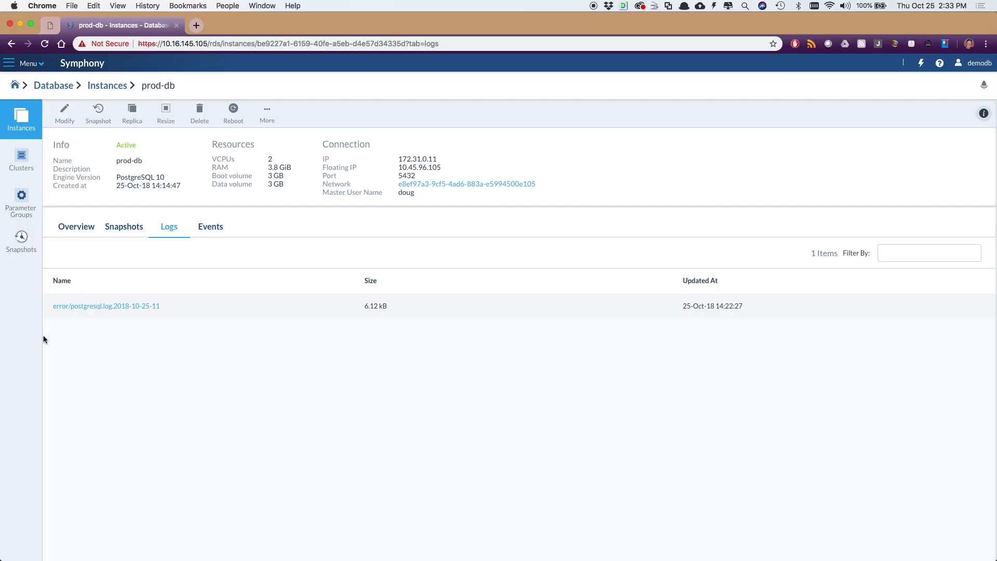
- Read the prod-db PostgreSQL error log, then return to the prod-db overview
click(99, 306)
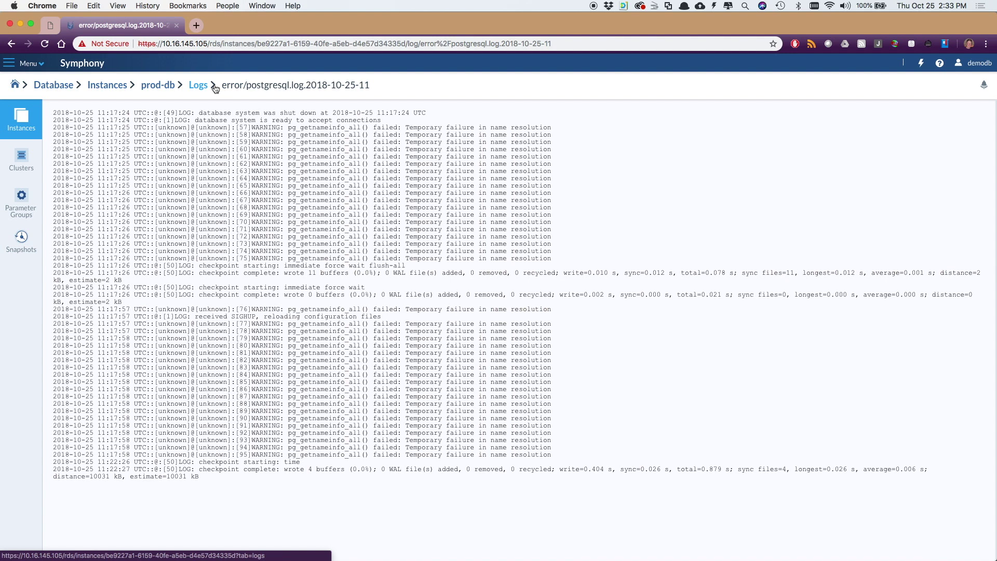
click(165, 89)
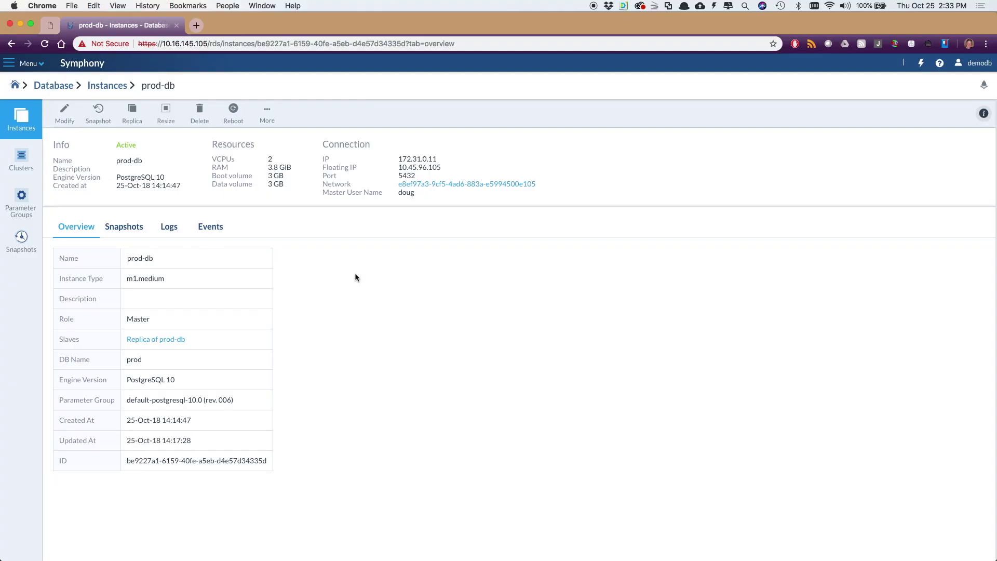
- Look at the Create Replica dialog, cancel it, and return to the Database Instances list
click(130, 113)
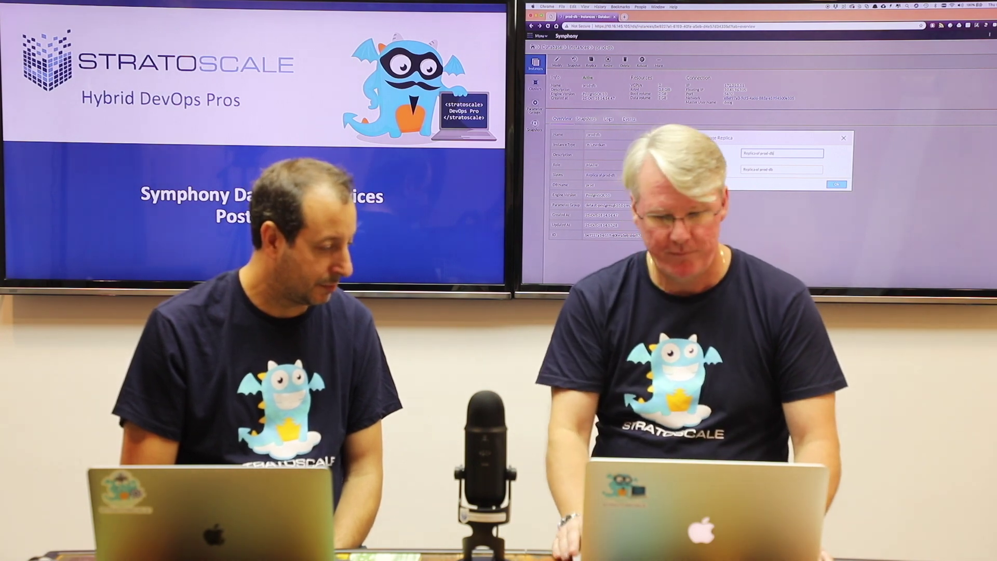
click(836, 184)
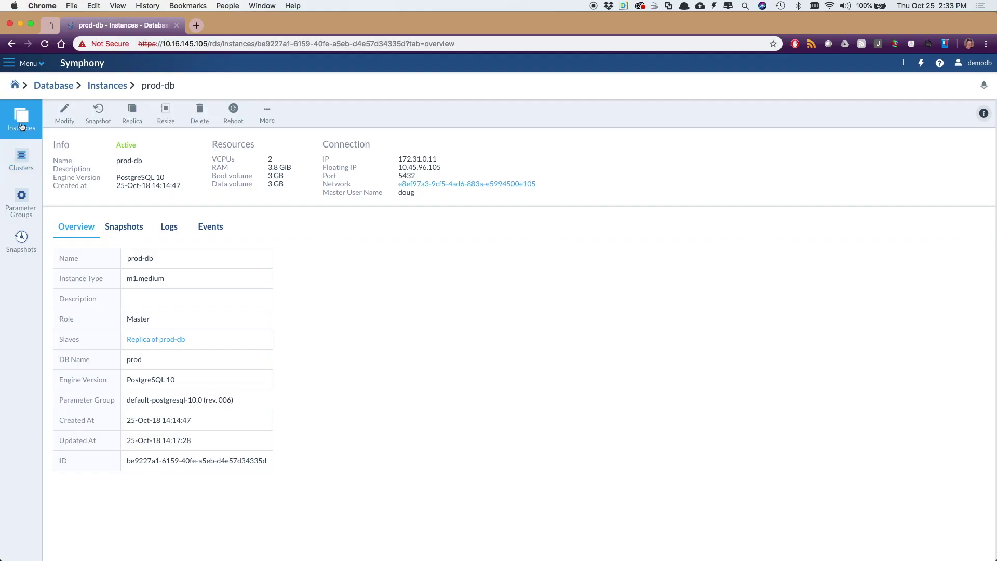
click(22, 127)
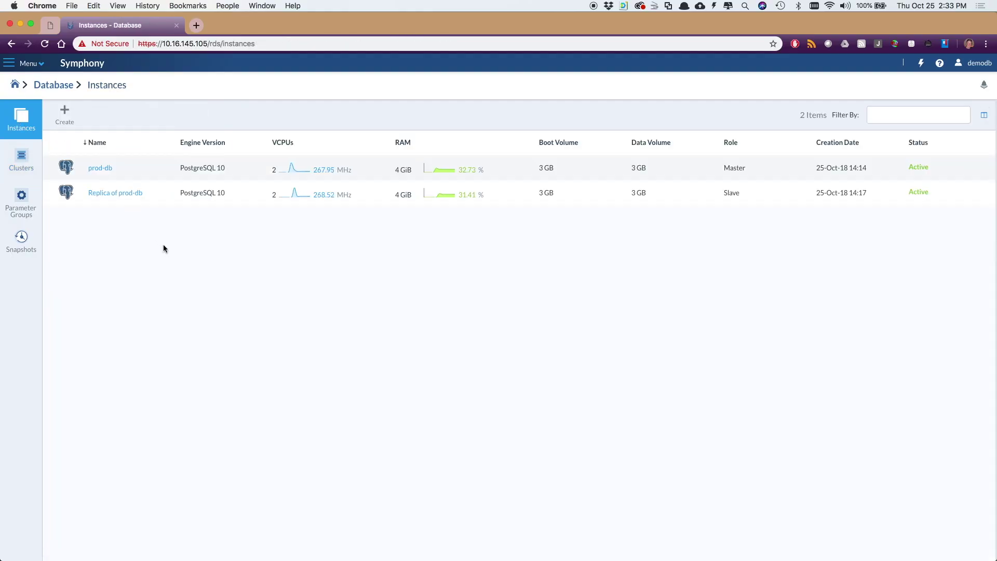
click(130, 193)
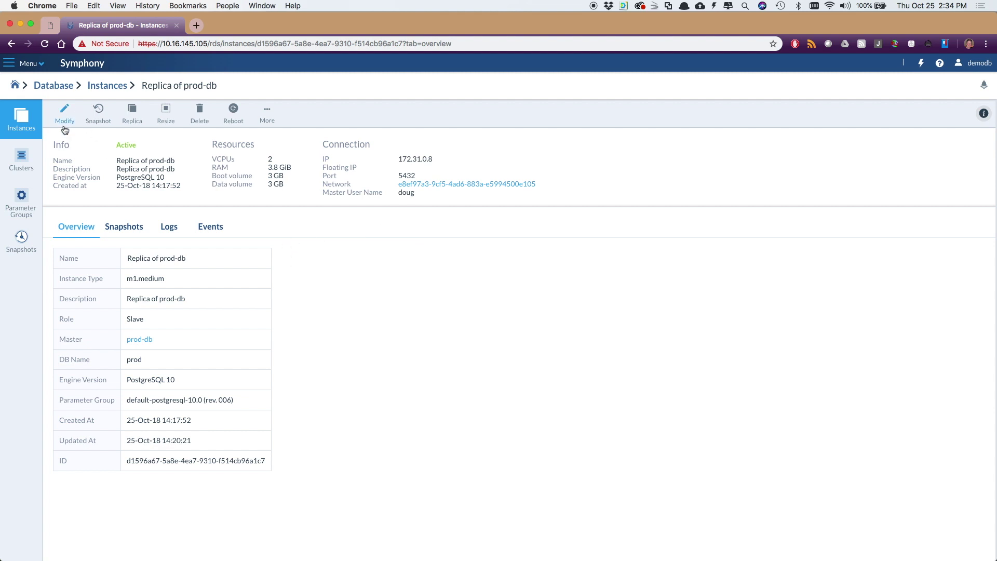
click(23, 115)
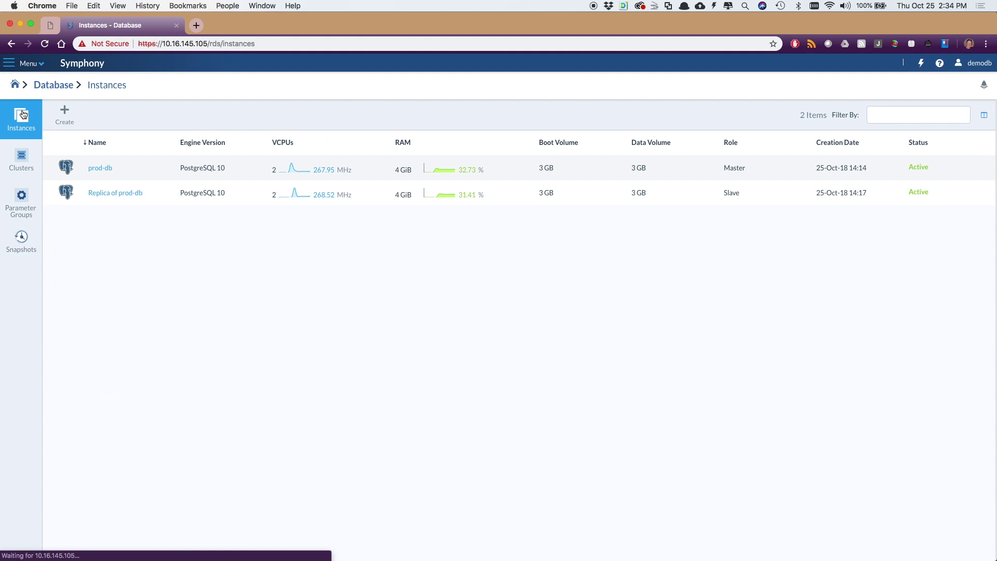